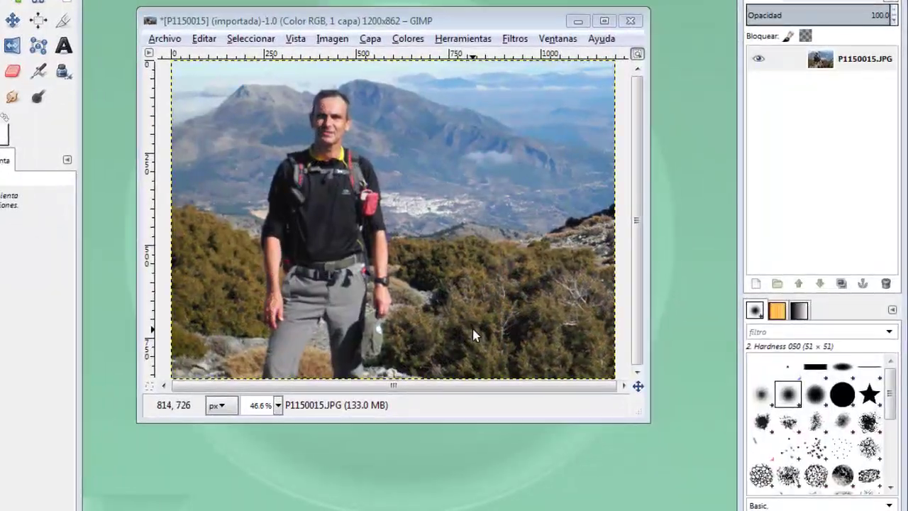
# - Preview Colores > Posterizar on the photo at level counts ranging from about 8 to 50
pyautogui.click(402, 40)
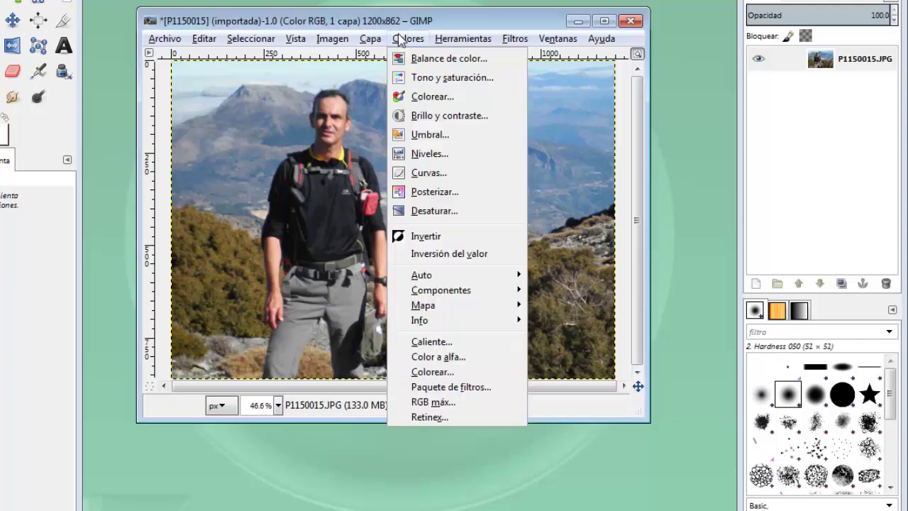
pyautogui.click(433, 192)
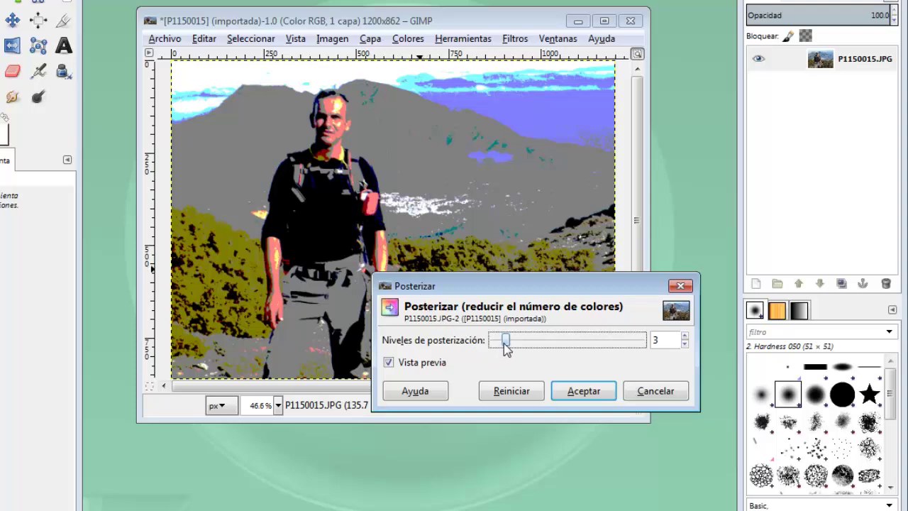
pyautogui.moveTo(505, 342); pyautogui.dragTo(647, 348)
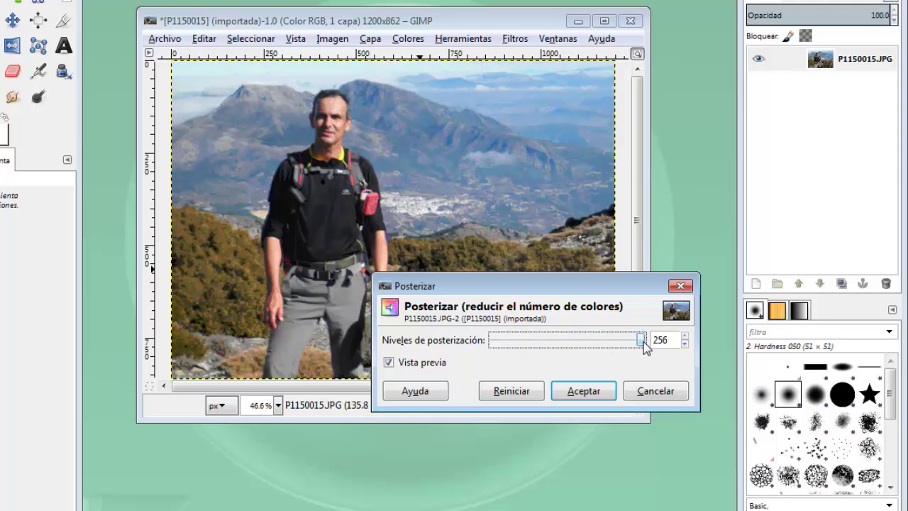
pyautogui.moveTo(647, 347)
pyautogui.mouseDown()
pyautogui.moveTo(528, 348)
pyautogui.moveTo(578, 339)
pyautogui.mouseUp()
# - Cancel the posterize preview, then apply Colores > Desaturar with the Claridad (Lightness) option
pyautogui.click(648, 399)
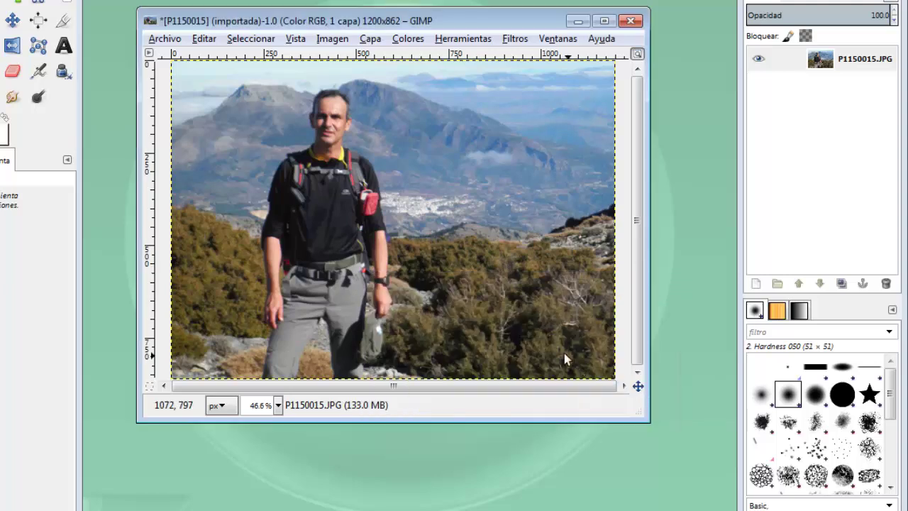
pyautogui.click(408, 39)
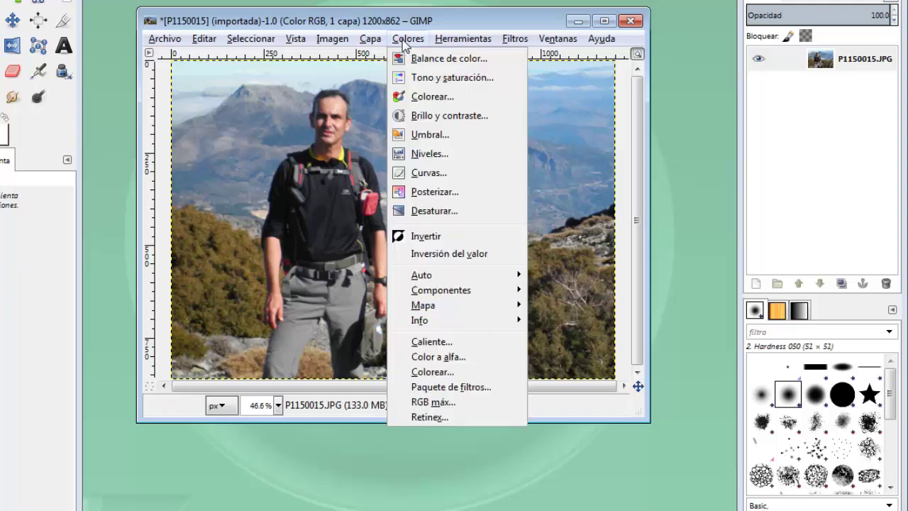
pyautogui.click(435, 212)
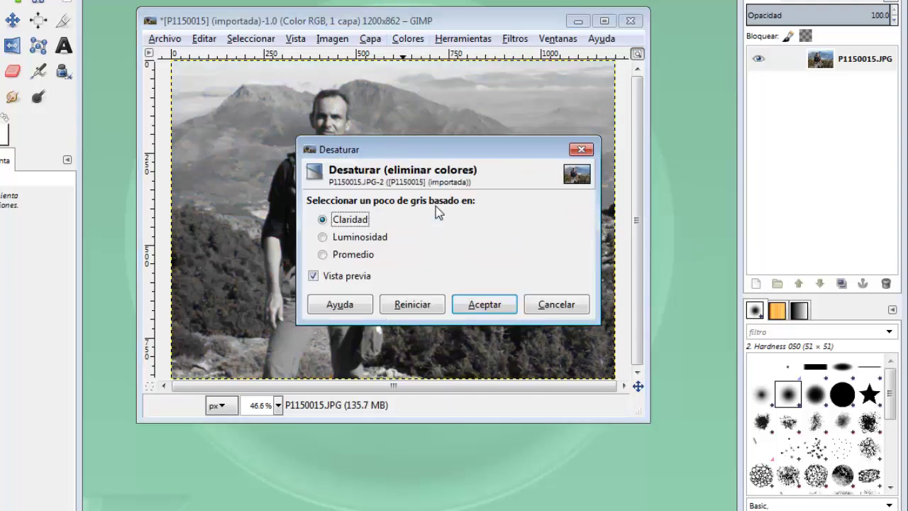
pyautogui.moveTo(436, 159); pyautogui.dragTo(495, 167)
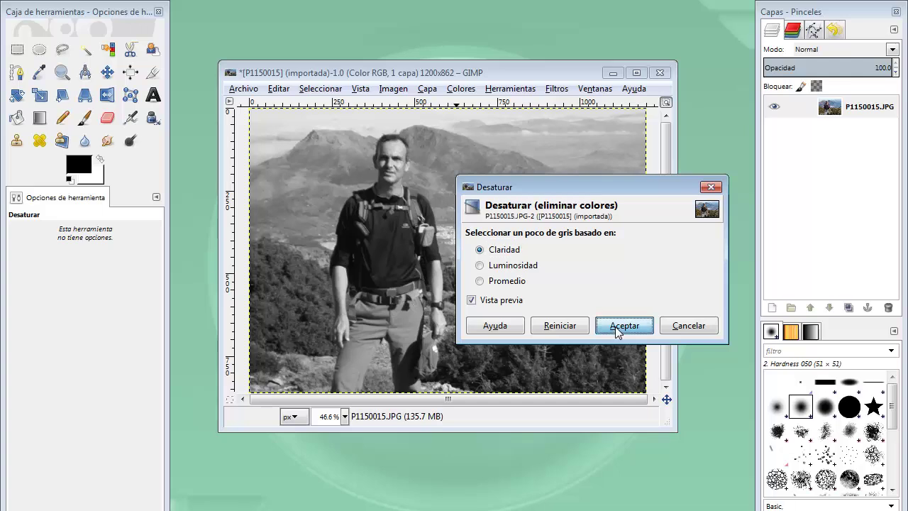
pyautogui.click(616, 326)
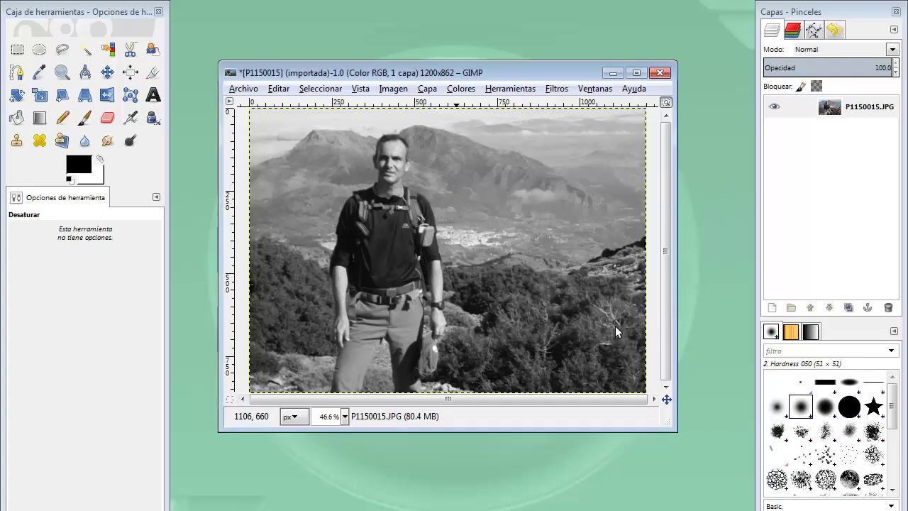
# - Paint red (f90e0e) zigzag Paintbrush strokes across the hiker's torso, then show the Canales list
pyautogui.click(80, 119)
pyautogui.click(78, 169)
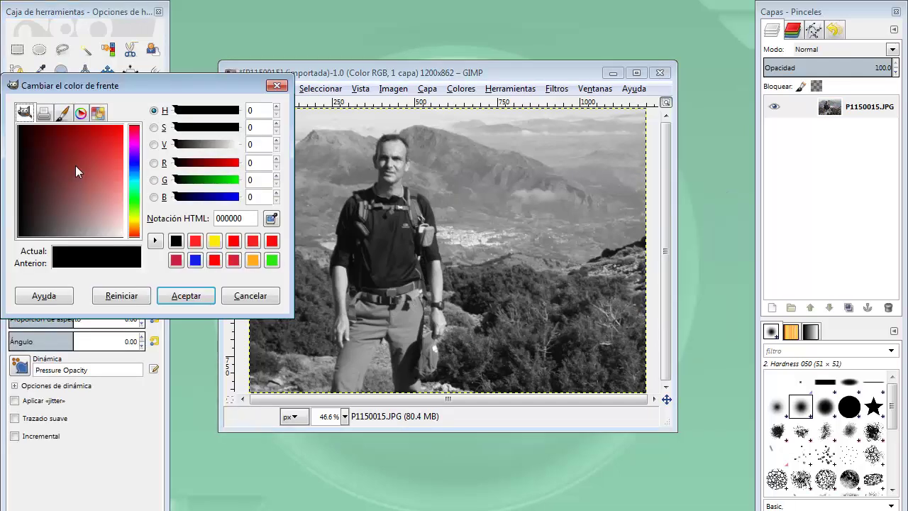
pyautogui.moveTo(75, 165); pyautogui.dragTo(119, 127)
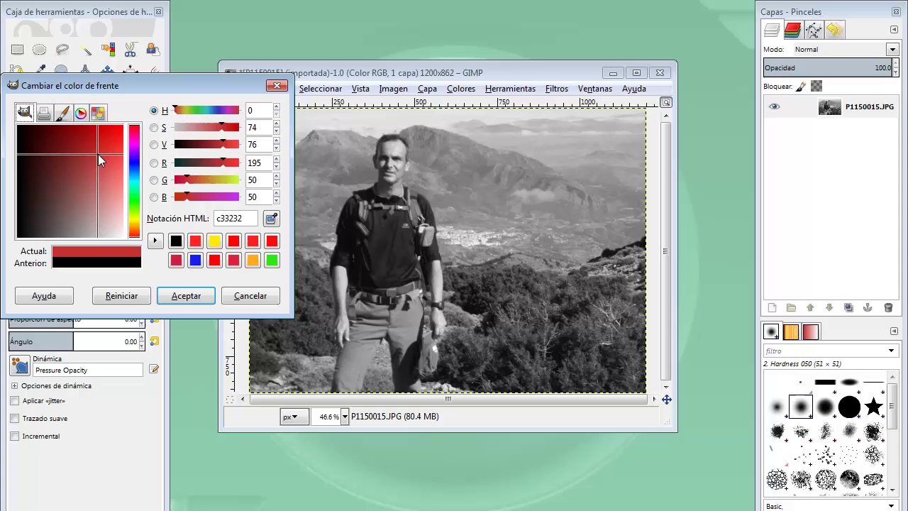
pyautogui.click(187, 296)
pyautogui.moveTo(334, 232)
pyautogui.mouseDown()
pyautogui.moveTo(422, 232)
pyautogui.moveTo(437, 305)
pyautogui.moveTo(352, 342)
pyautogui.mouseUp()
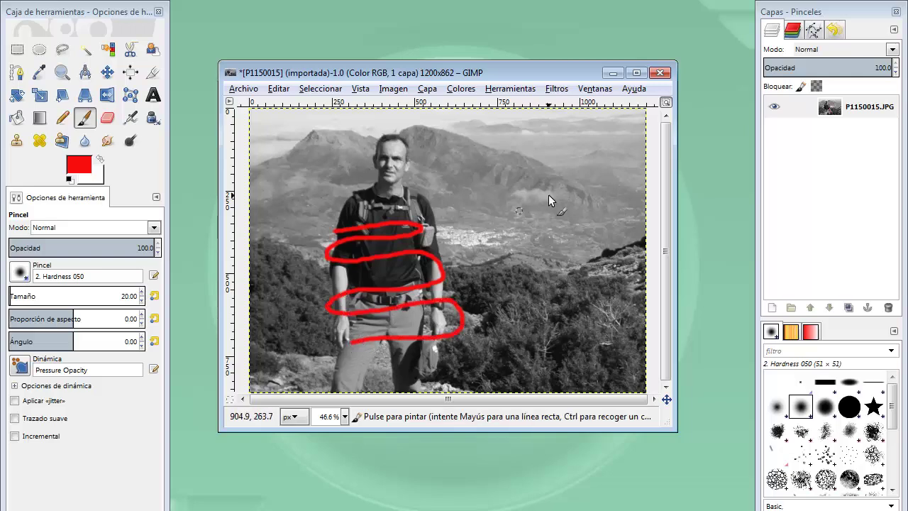
pyautogui.click(791, 31)
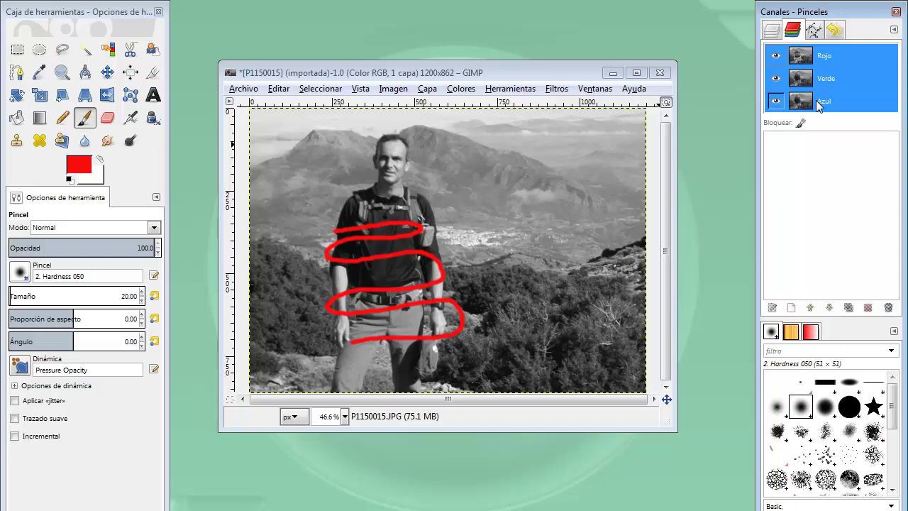
# - Return to the Capas tab and undo twice, removing the red strokes and the desaturation
pyautogui.click(494, 73)
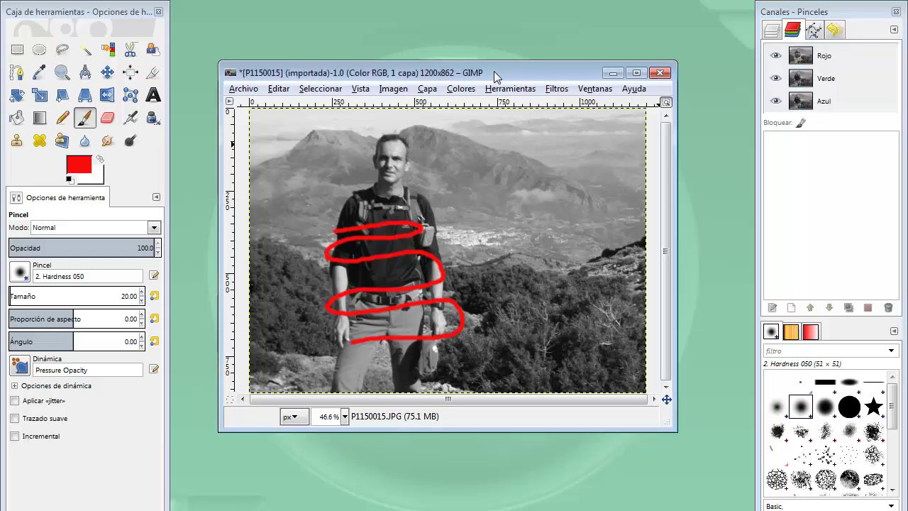
pyautogui.click(772, 30)
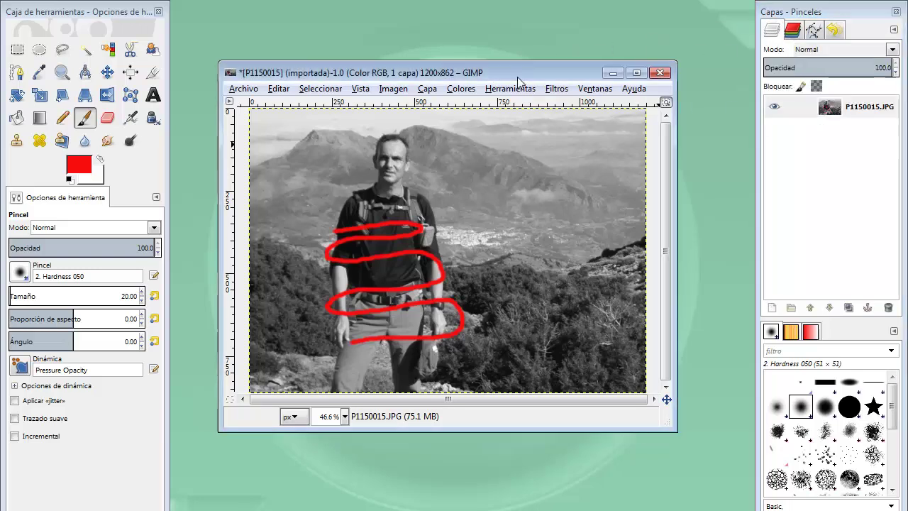
pyautogui.hotkey('ctrl', 'z')
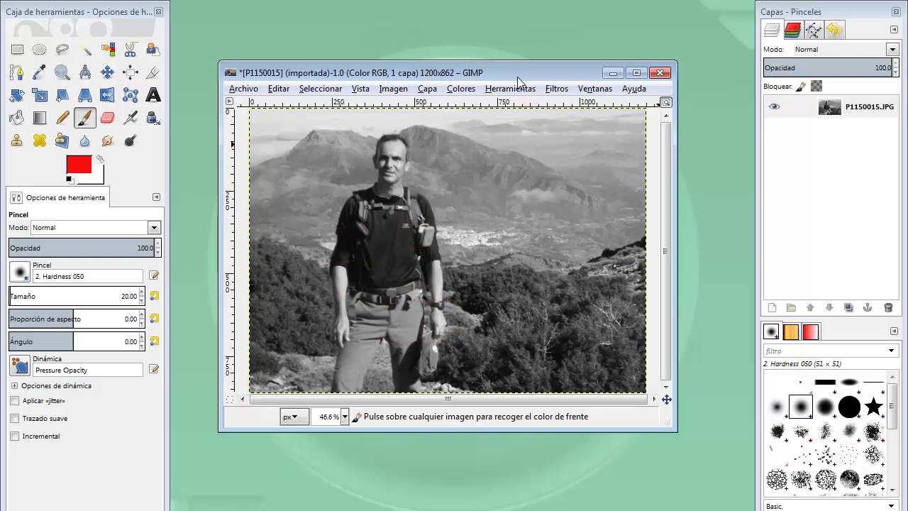
pyautogui.hotkey('ctrl', 'z')
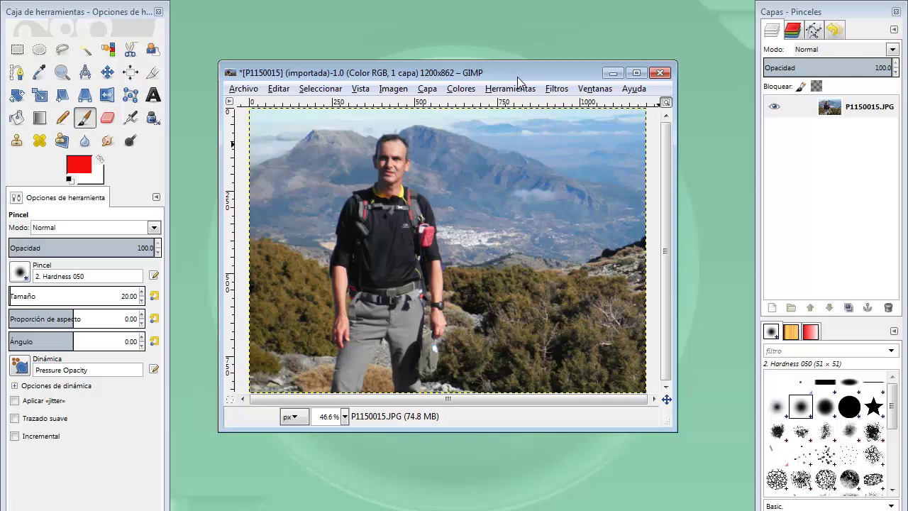
pyautogui.click(459, 91)
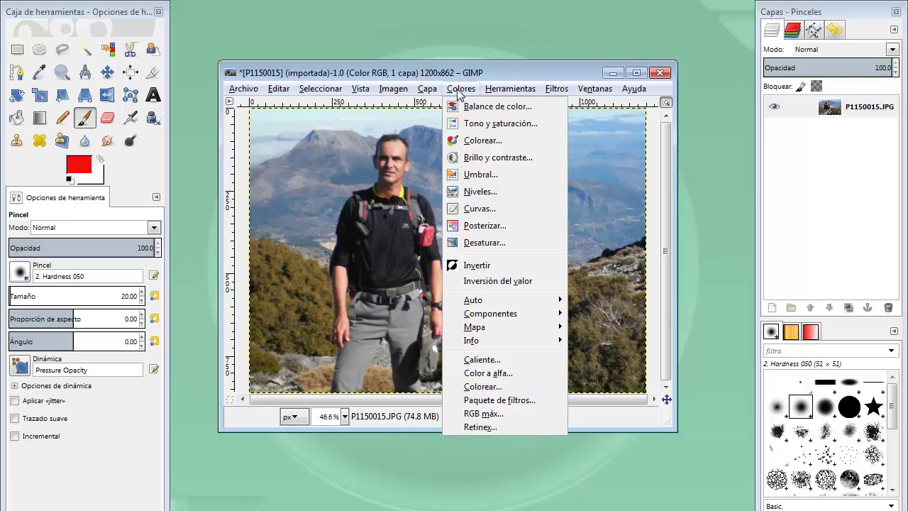
pyautogui.click(478, 264)
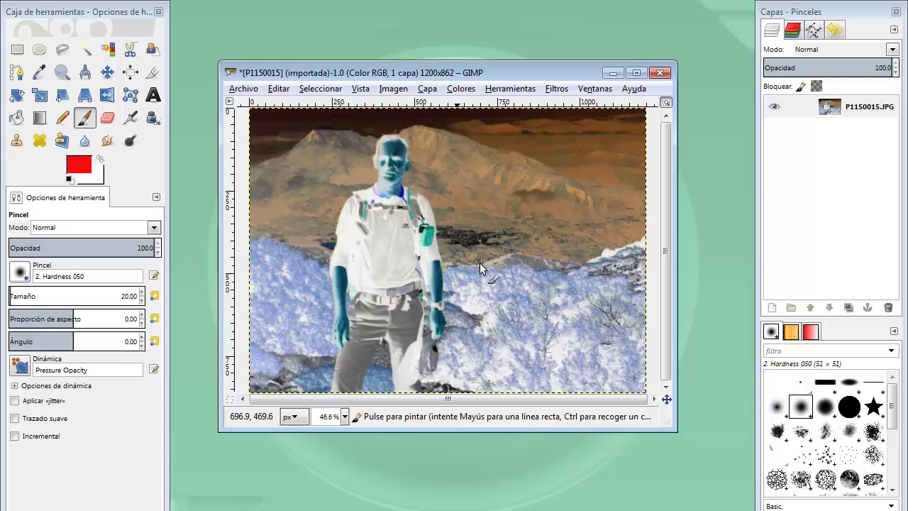
pyautogui.hotkey('ctrl', 'z')
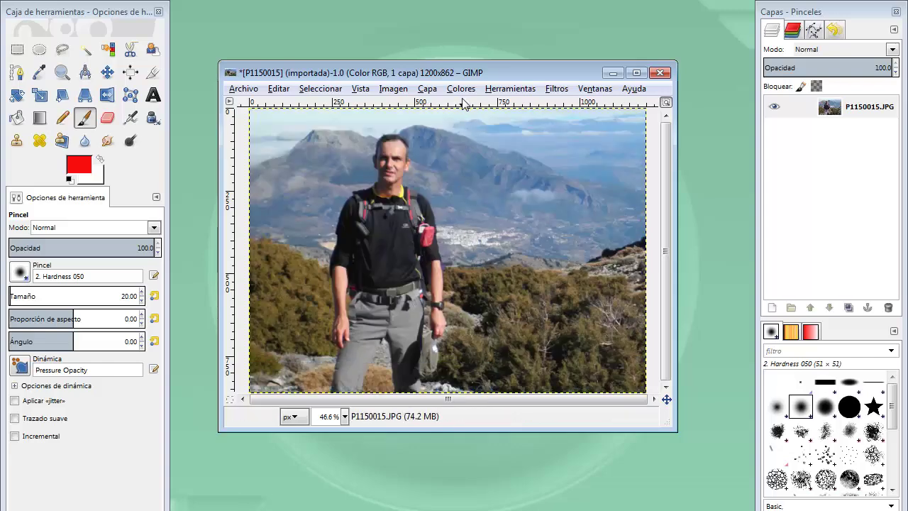
# - Apply Colores > Inversión del valor to invert brightness while keeping the photo's hues
pyautogui.click(461, 89)
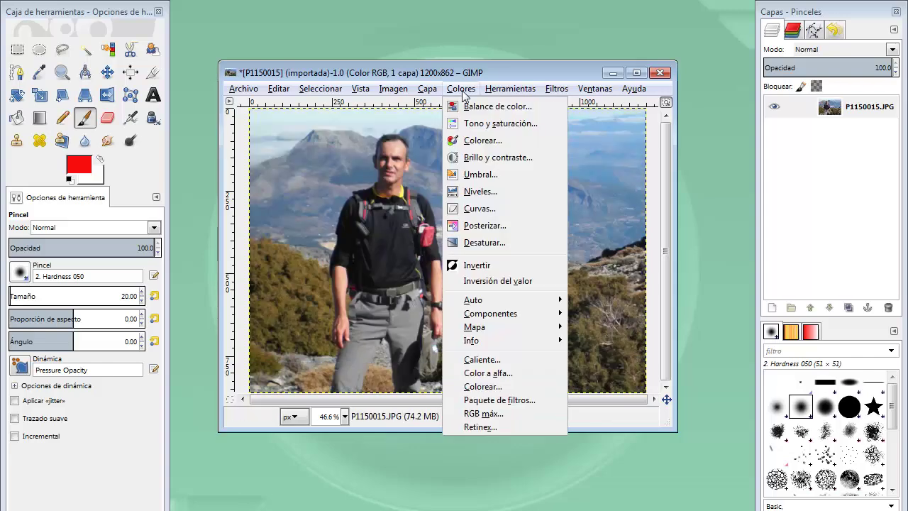
pyautogui.click(488, 280)
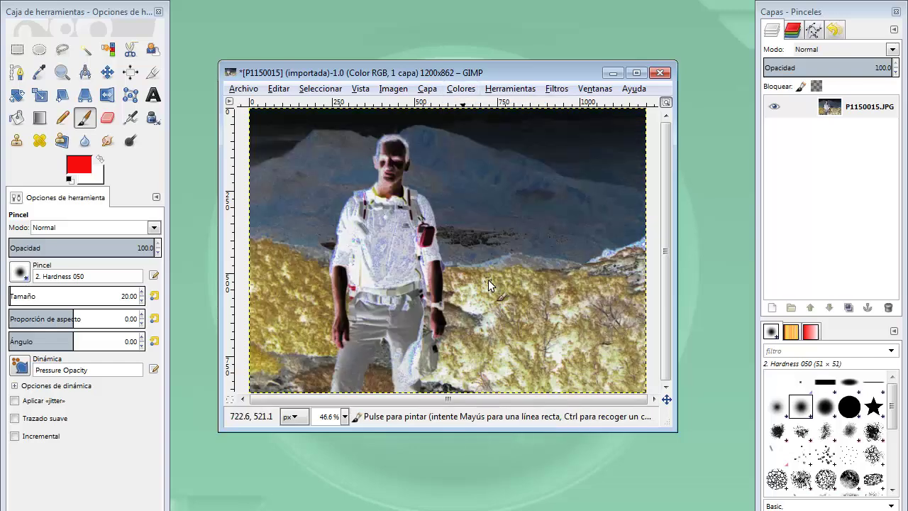